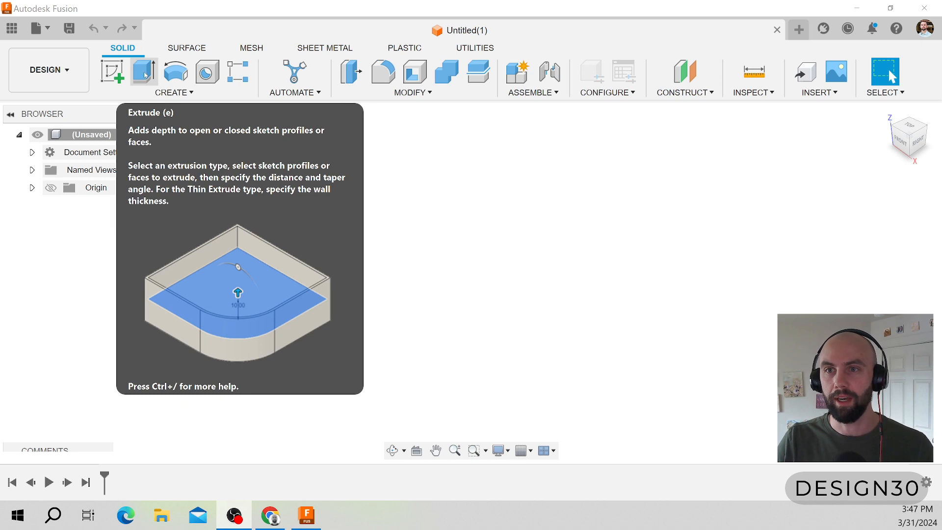
Start a new sketch on the horizontal XY origin plane
click(144, 77)
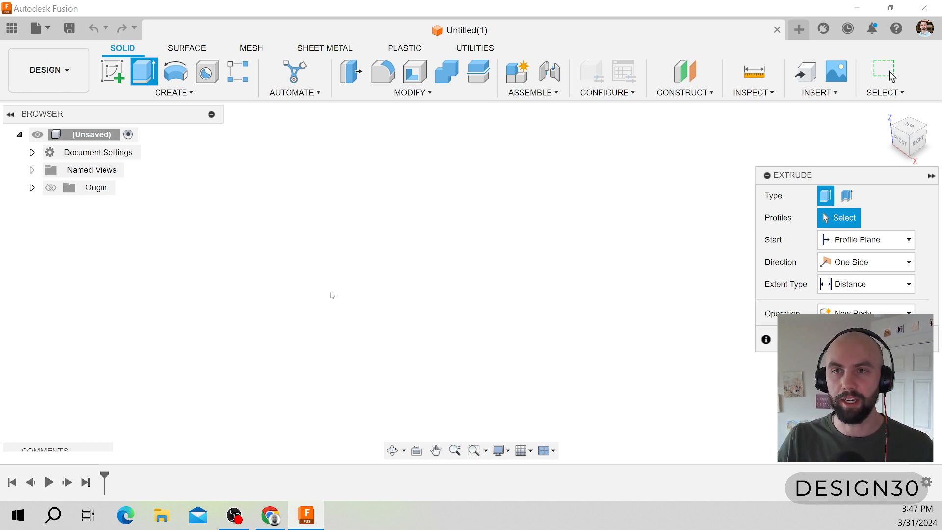
key(Escape)
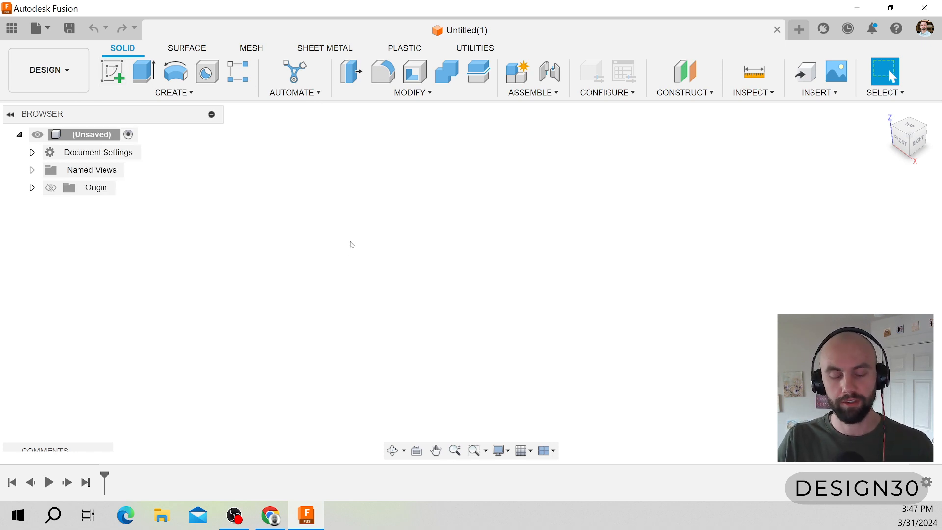
key(s)
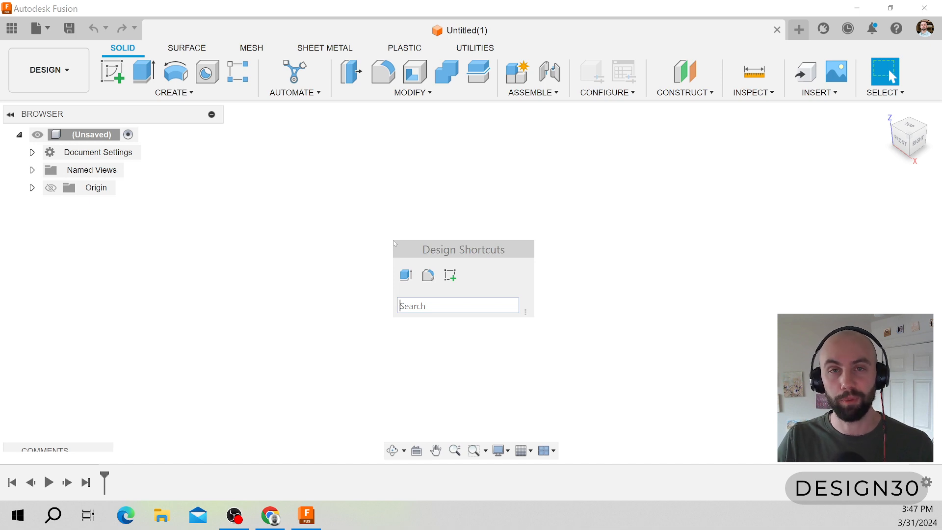
click(452, 277)
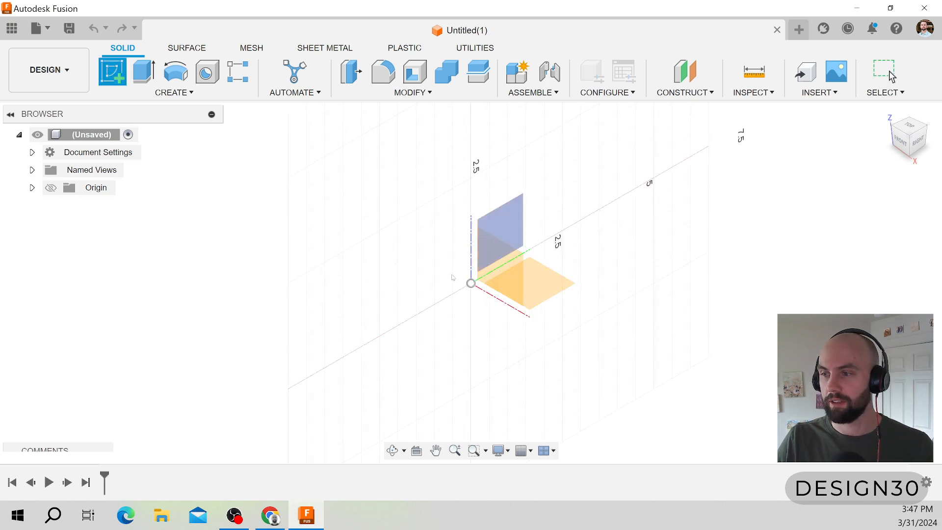
click(544, 285)
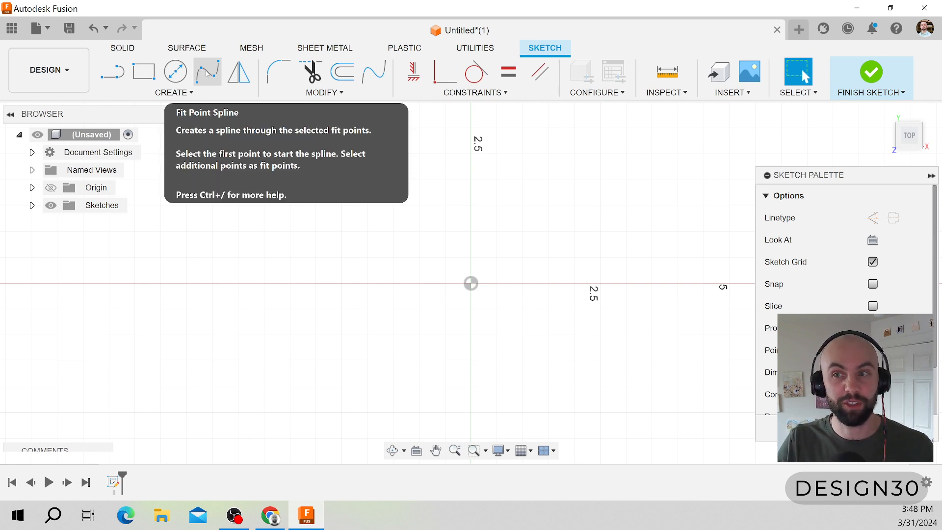
Draw a circle centred on the origin and dimension its diameter to 5 in
click(175, 72)
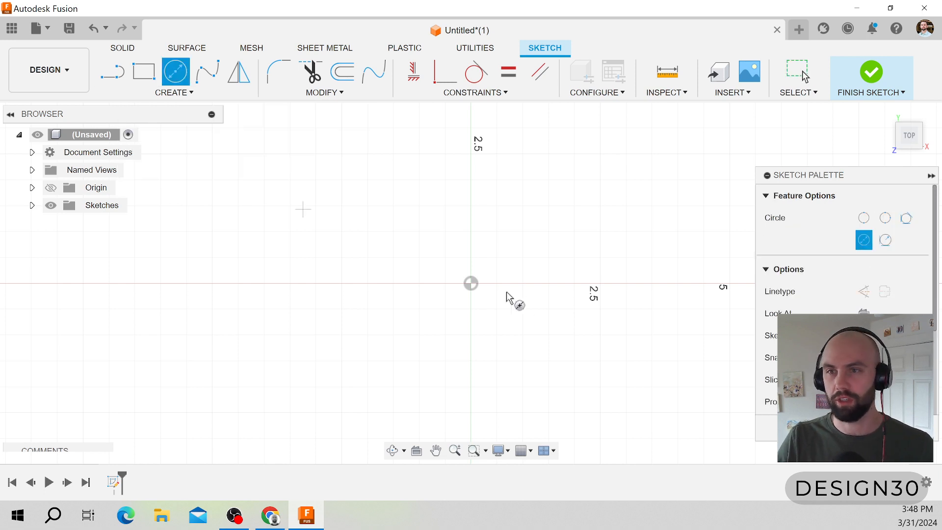
click(471, 283)
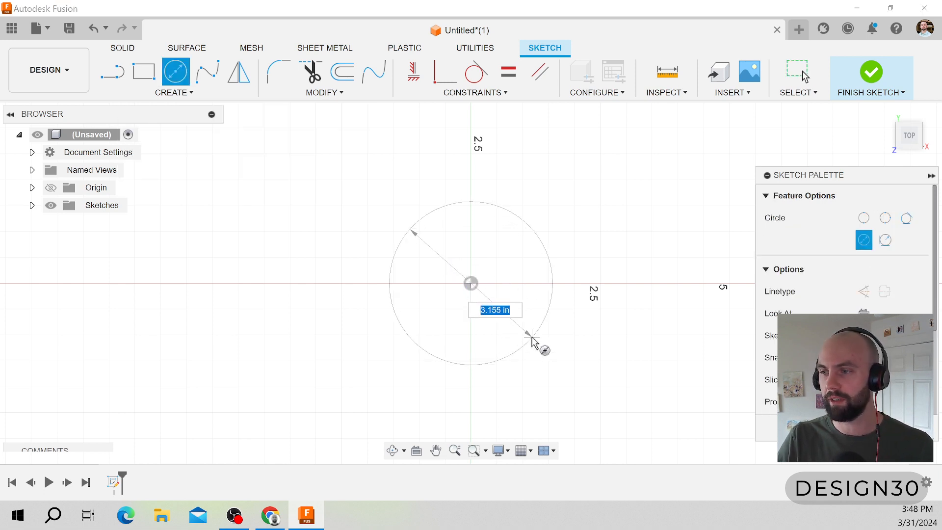
click(533, 340)
key(Escape)
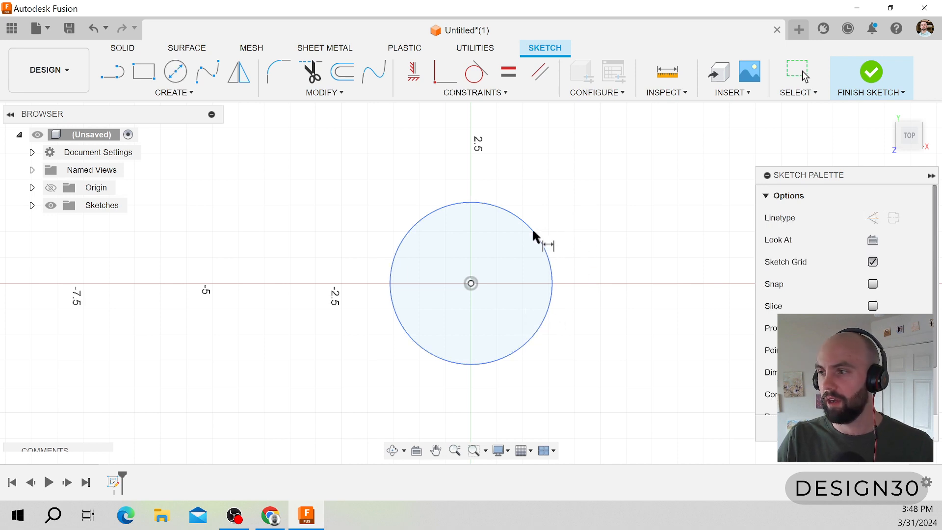
click(533, 237)
click(315, 235)
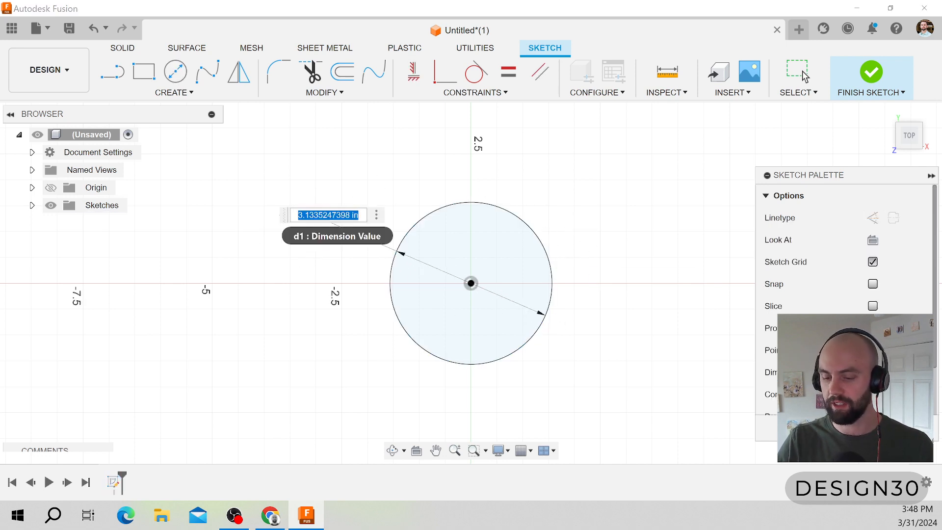
text(5)
key(Return)
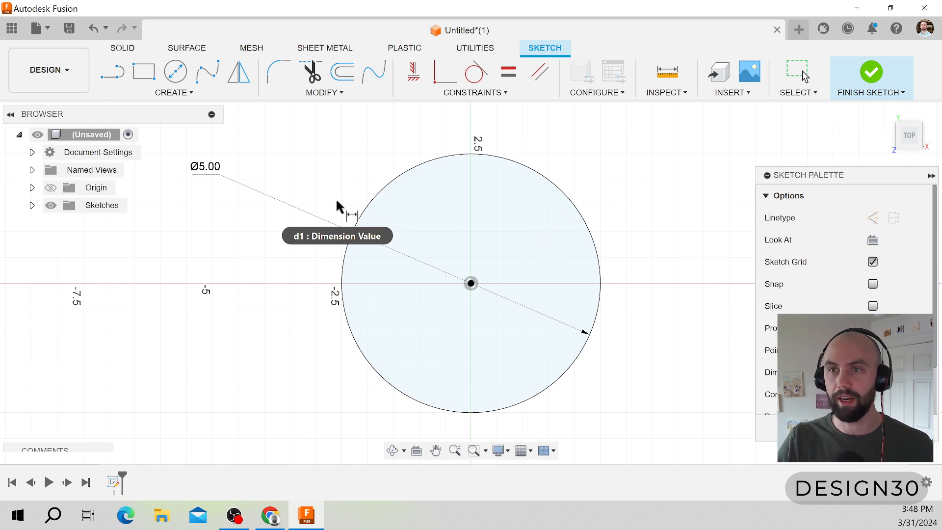
Extrude the circular profile upward 2.23 in as a solid cylinder
click(129, 49)
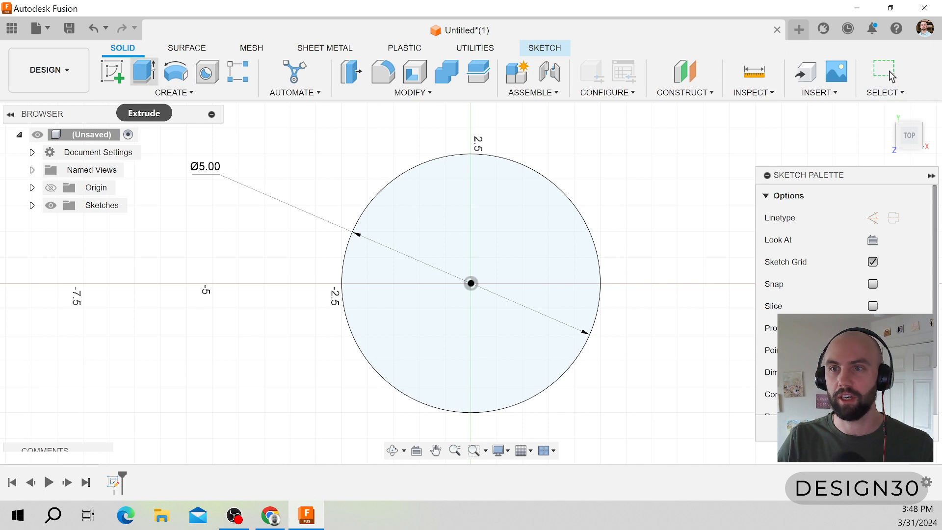
click(148, 70)
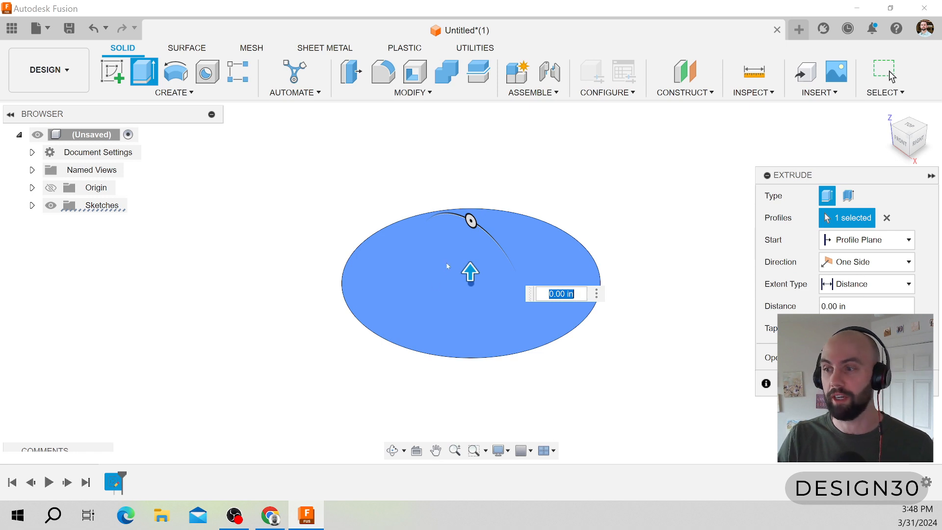
drag(469, 279, 480, 179)
scroll(603, 334, up, 3)
scroll(603, 334, down, 5)
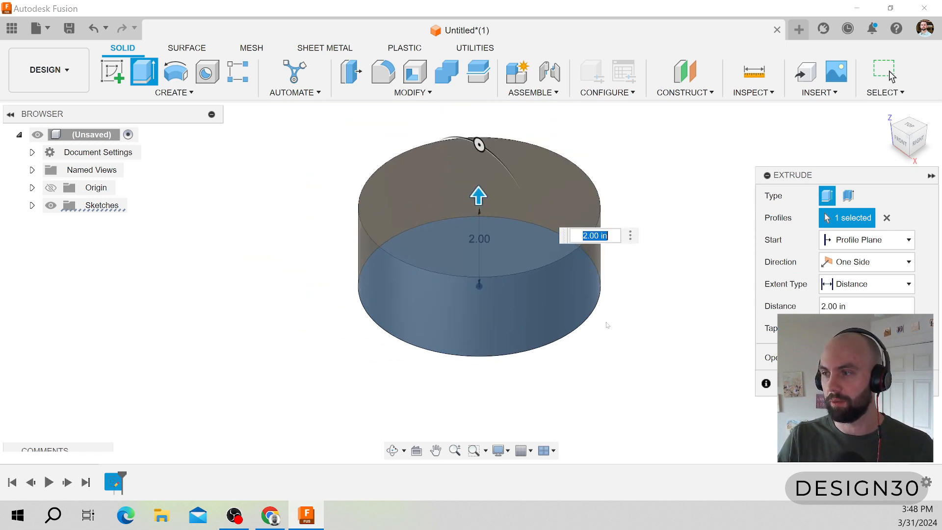
shift+middle_drag(583, 385, 602, 374)
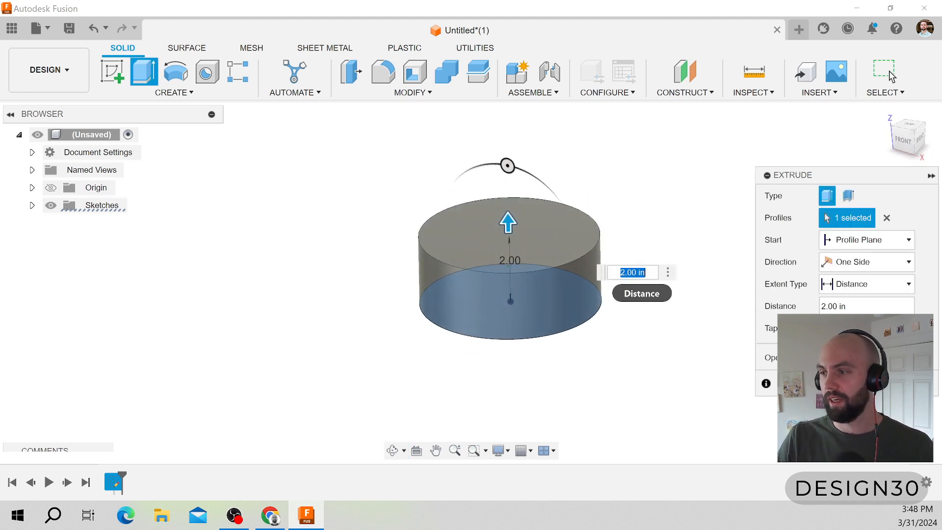
text(2.23)
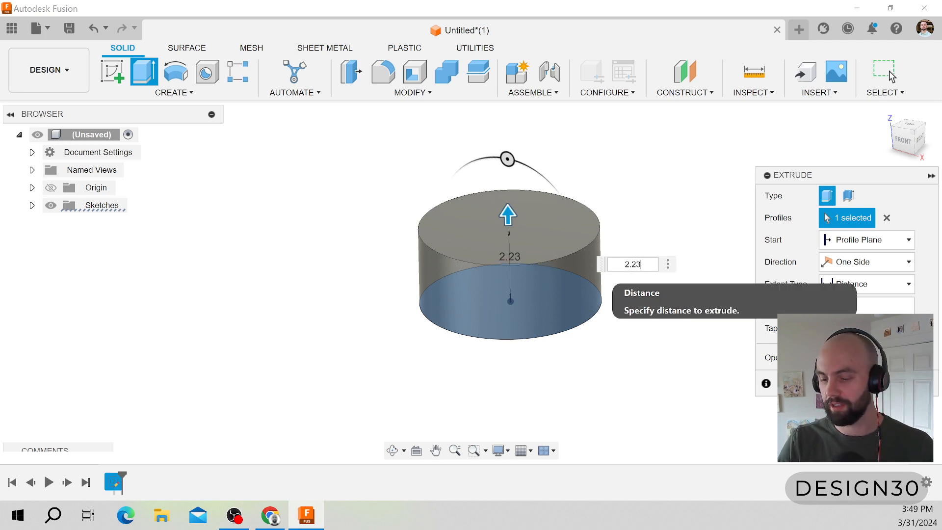
key(Return)
scroll(368, 259, down, 1)
scroll(537, 206, up, 2)
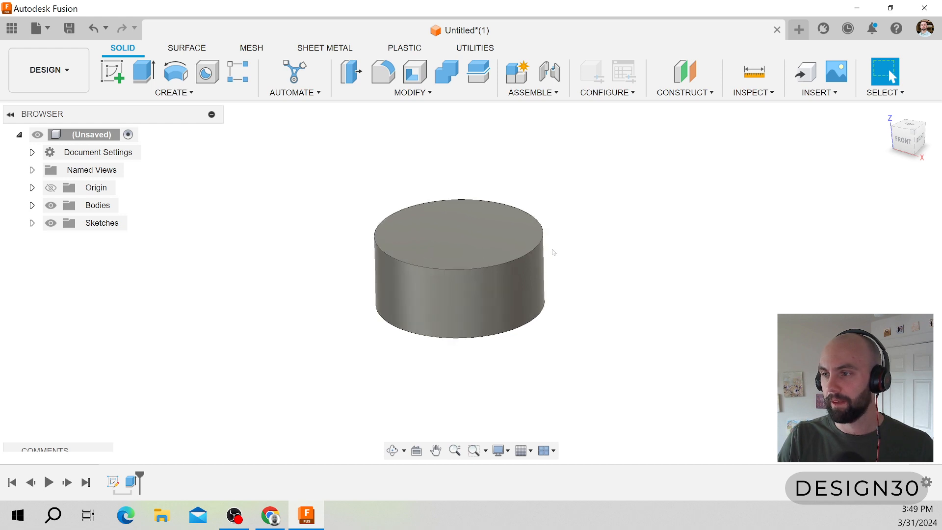
Start a sketch on the cylinder's upper face and draw a two-point rectangle about 0.9 by 2 in just beside the origin
shift+middle_drag(595, 263, 609, 305)
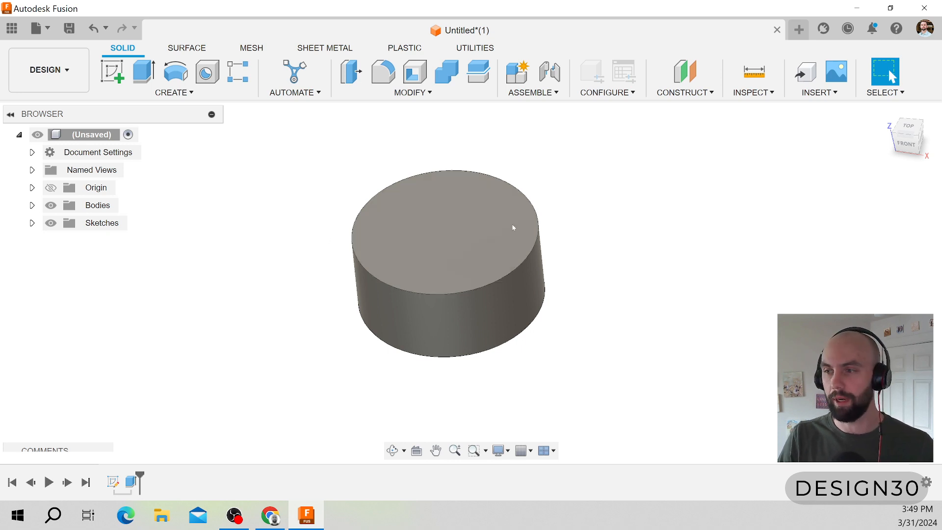
click(515, 244)
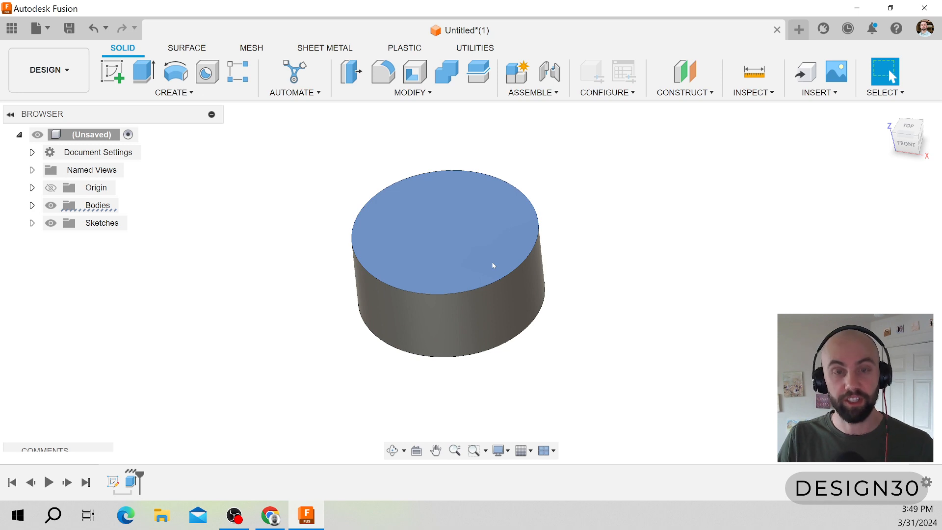
key(s)
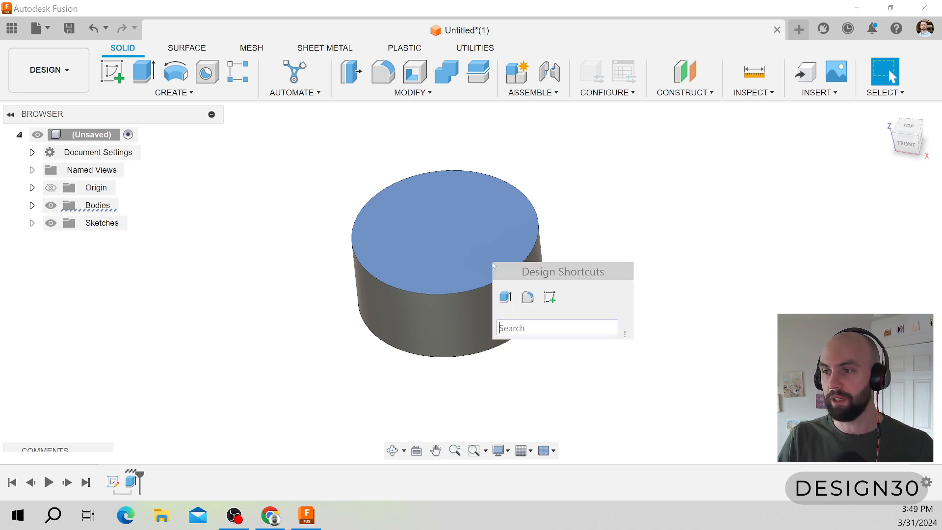
click(550, 296)
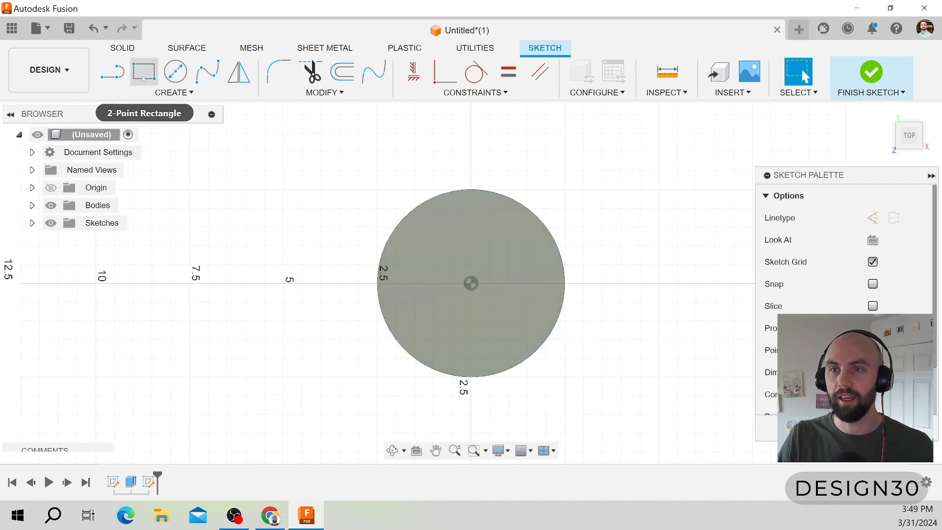
click(144, 74)
click(428, 253)
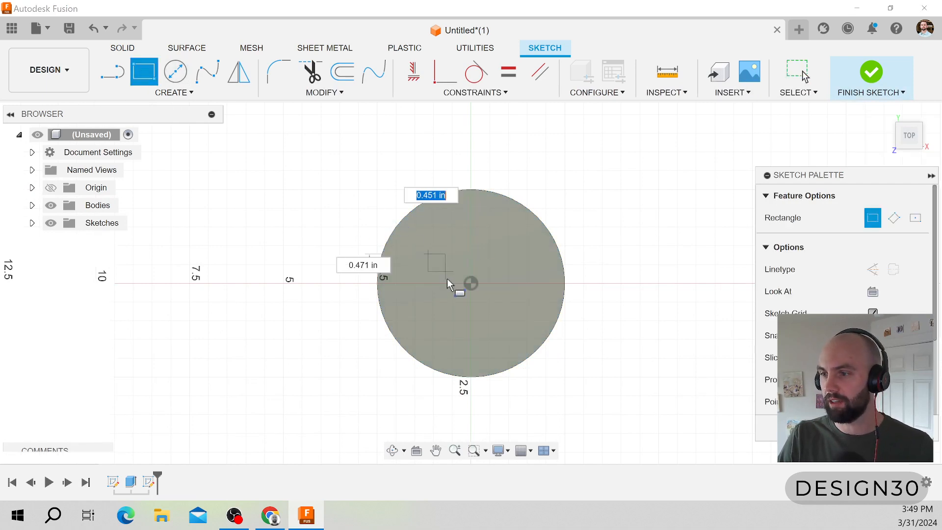
click(462, 329)
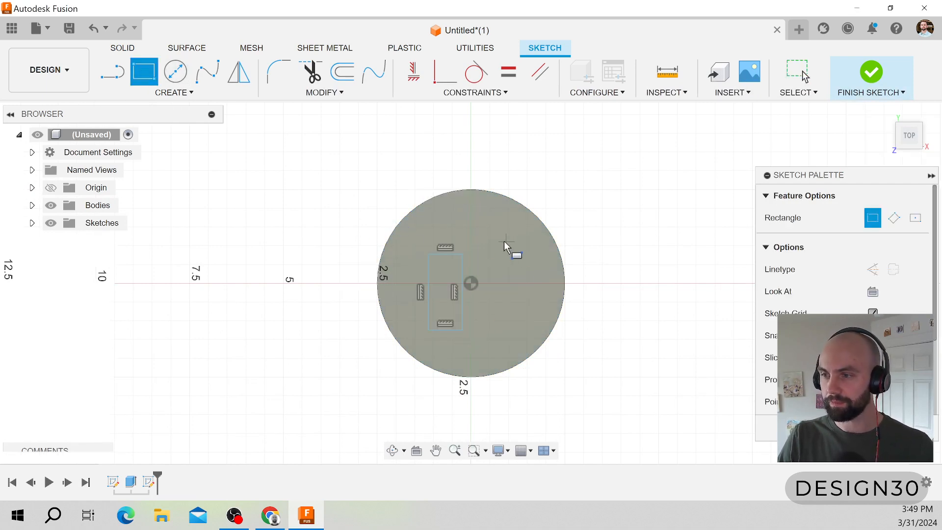
key(Escape)
Dimension the rectangle to 1 in wide and 2.25 in long
key(d)
click(438, 254)
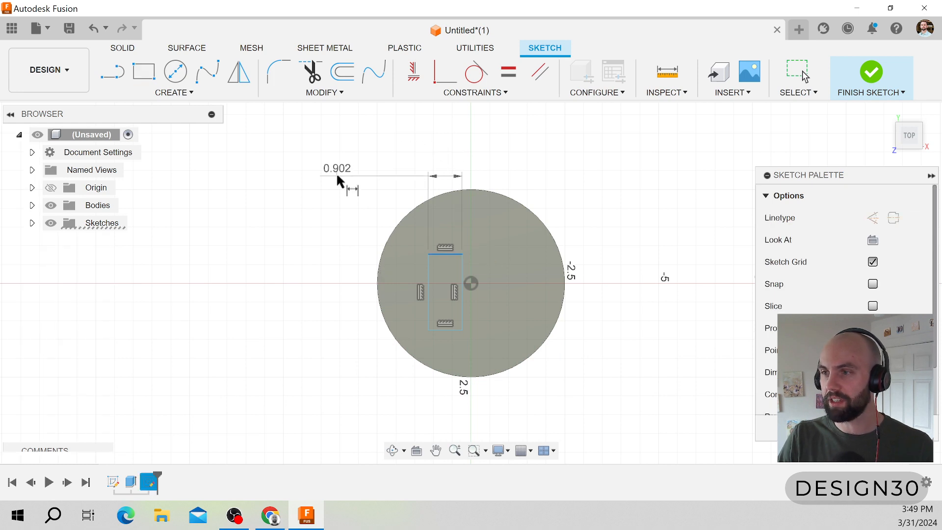
click(344, 169)
text(1)
key(Return)
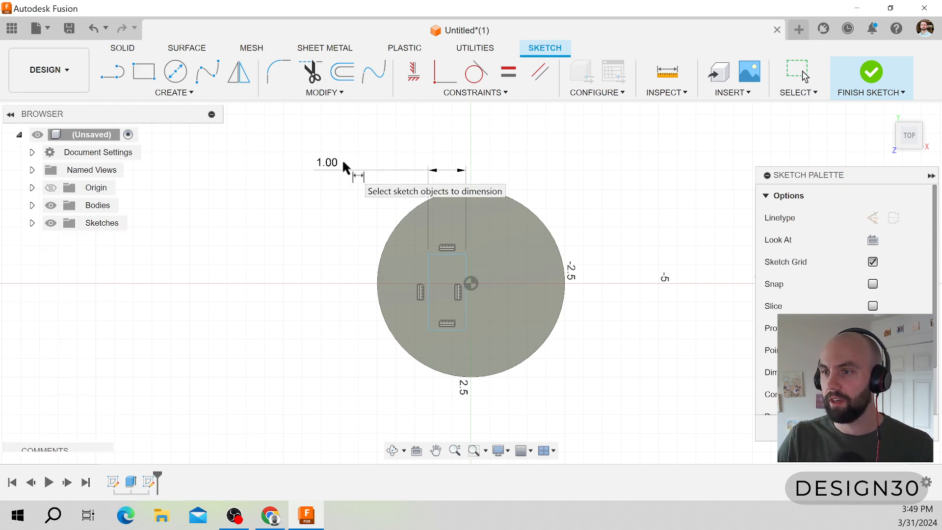
click(428, 309)
click(310, 309)
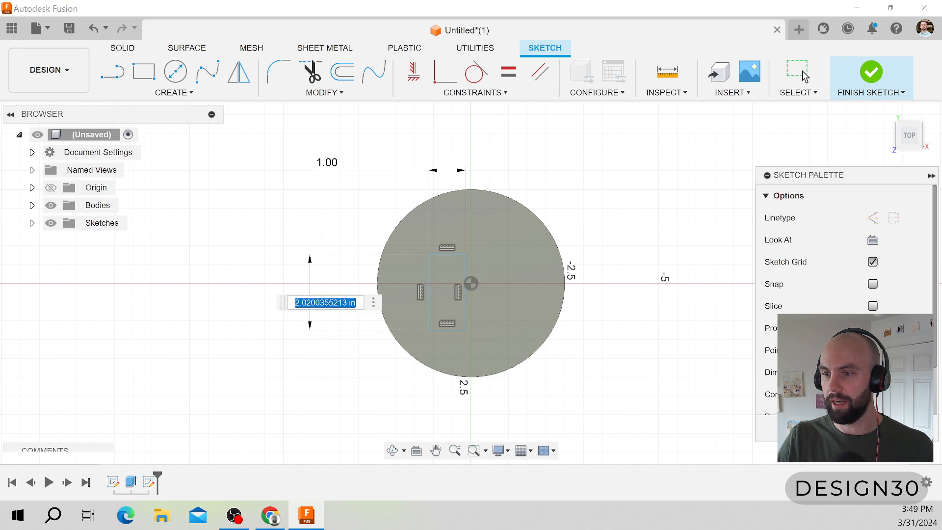
text(2.25)
key(Return)
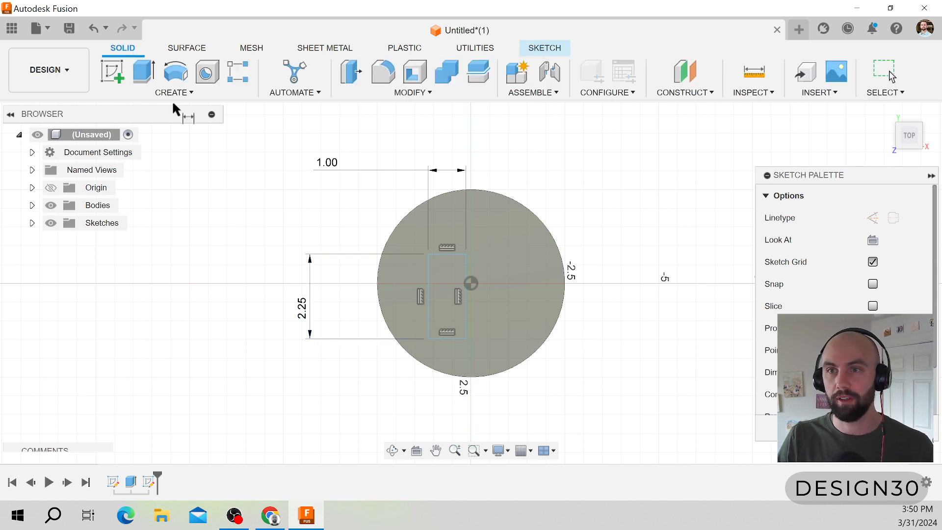
Set up an extrusion of the rectangular profile with a distance of 1.5 in above the cylinder's upper face
click(146, 68)
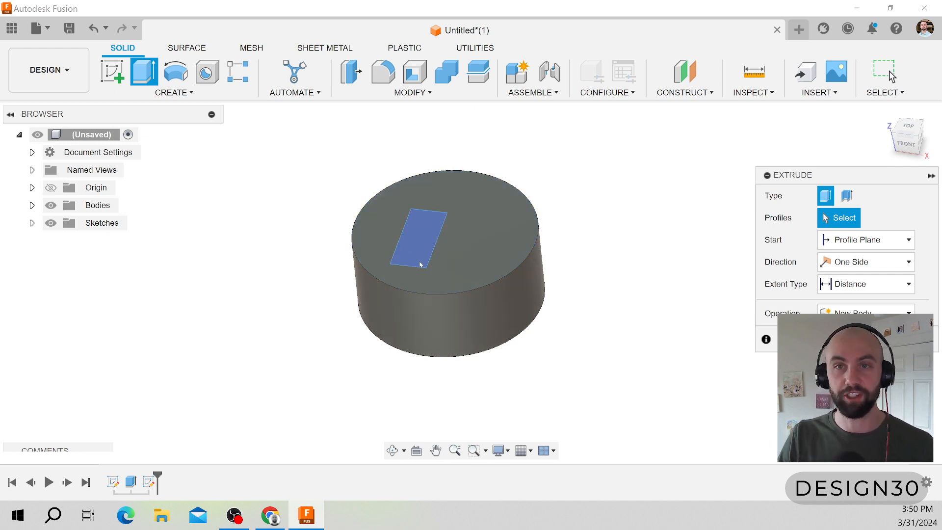
click(427, 229)
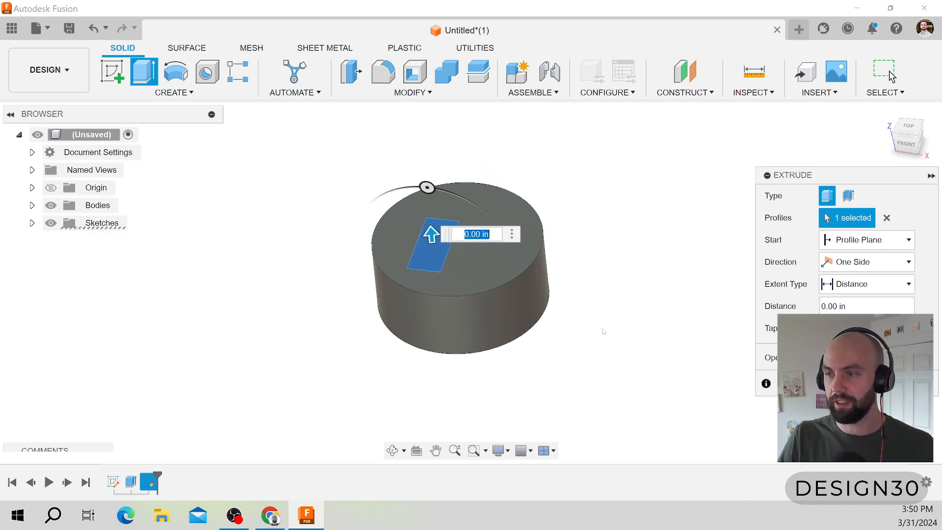
text(1.5)
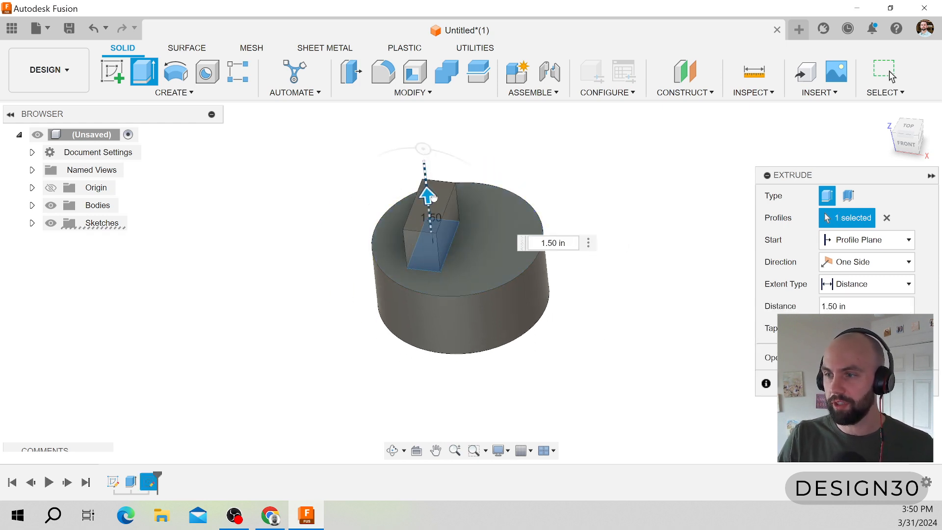
shift+middle_drag(523, 362, 543, 376)
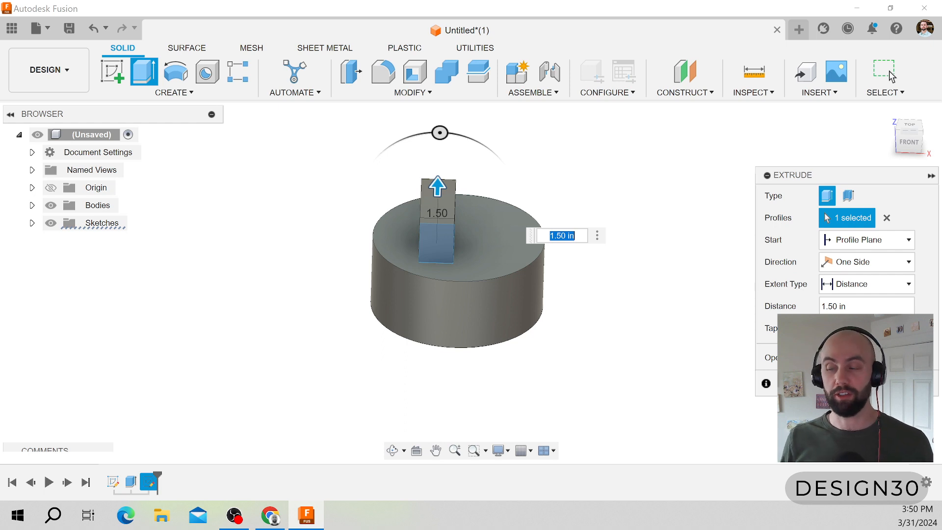
key(Tab)
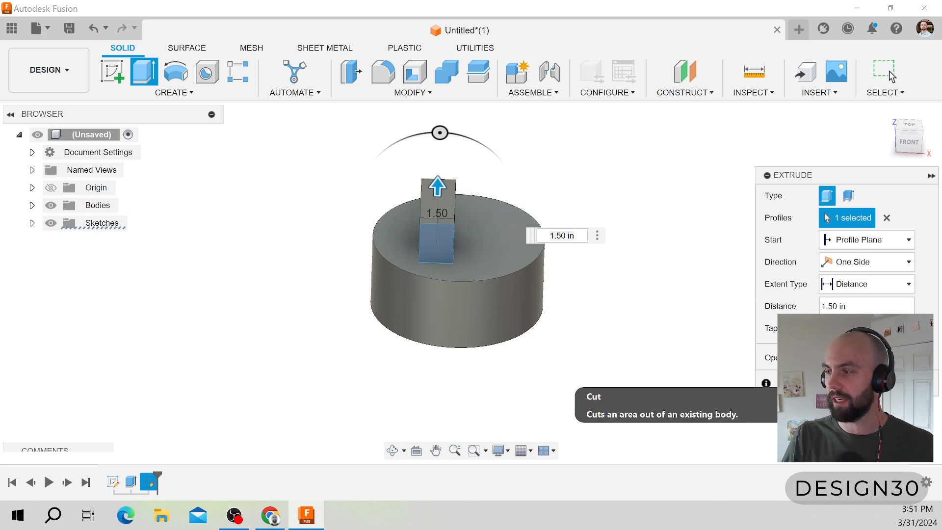
Switch the rectangle's extrusion to a cut and extend it downward to -3.00 in, all the way through the cylinder
click(854, 396)
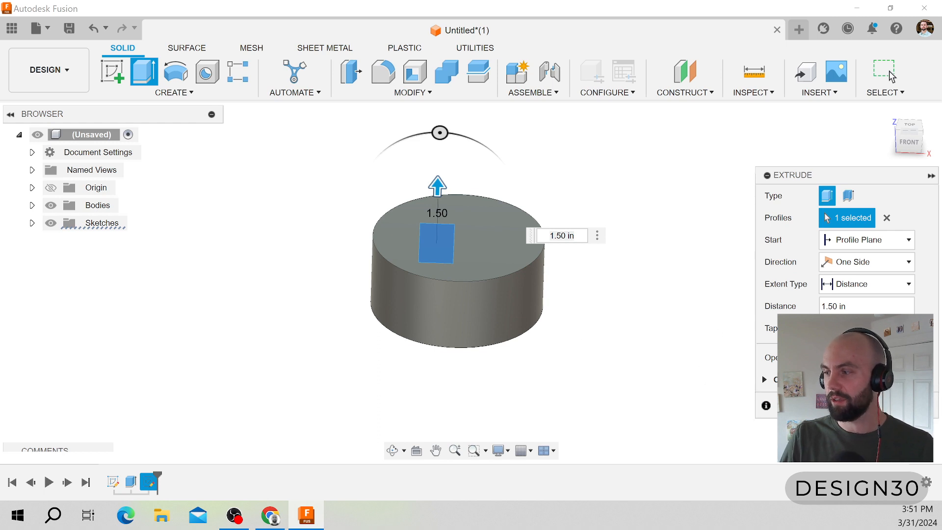
shift+middle_drag(548, 388, 547, 358)
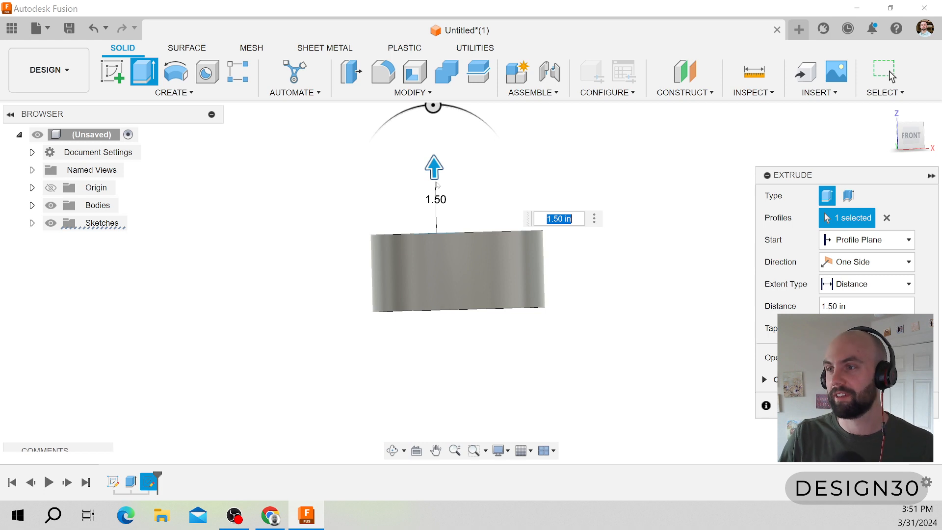
drag(437, 186, 438, 276)
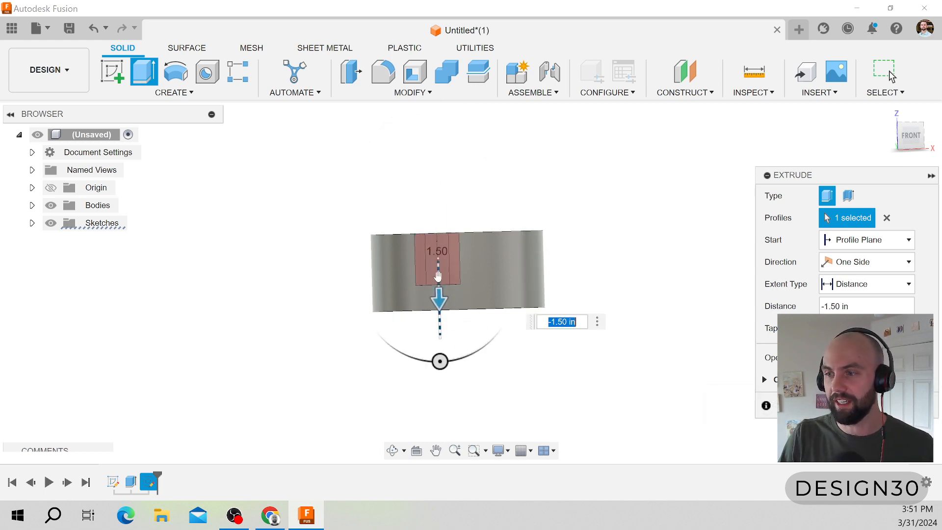
scroll(545, 214, down, 2)
shift+middle_drag(530, 244, 542, 229)
drag(464, 288, 455, 319)
shift+middle_drag(508, 307, 510, 271)
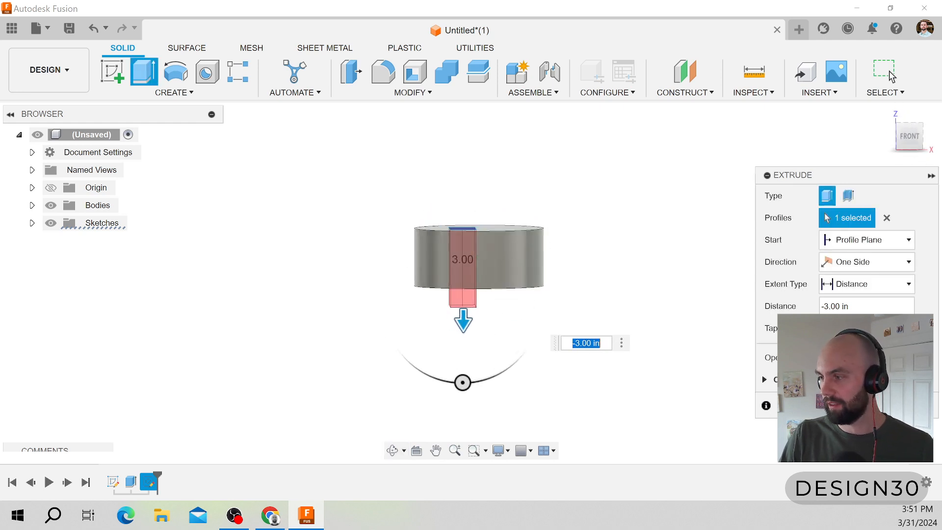
click(889, 70)
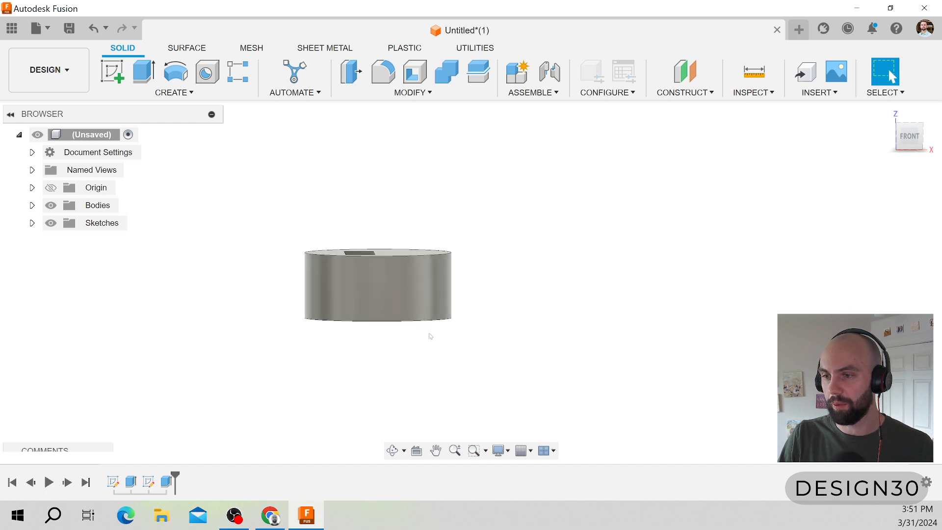
Roll the design history back to just after the first sketch and replay it through the cylinder extrusion to the final rectangular cut
shift+middle_drag(431, 336, 552, 269)
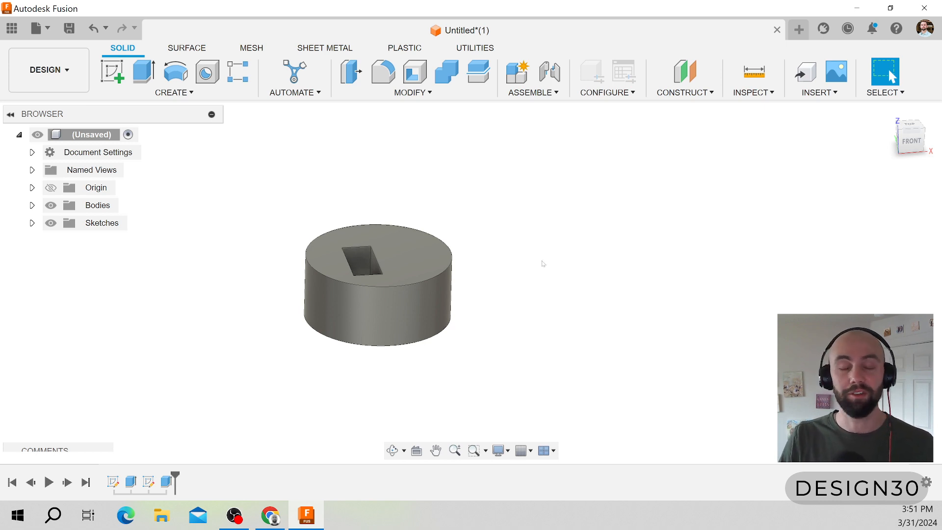
scroll(442, 282, down, 4)
scroll(322, 403, up, 3)
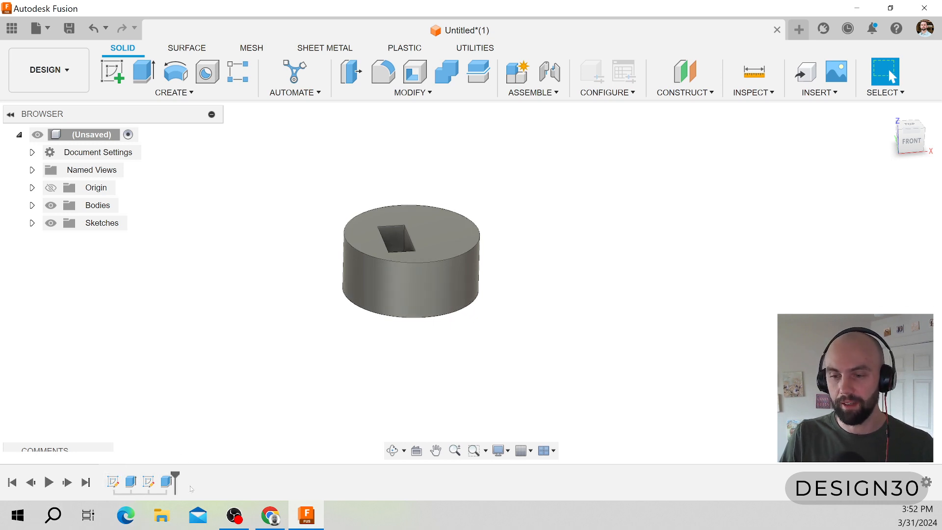
drag(176, 483, 111, 491)
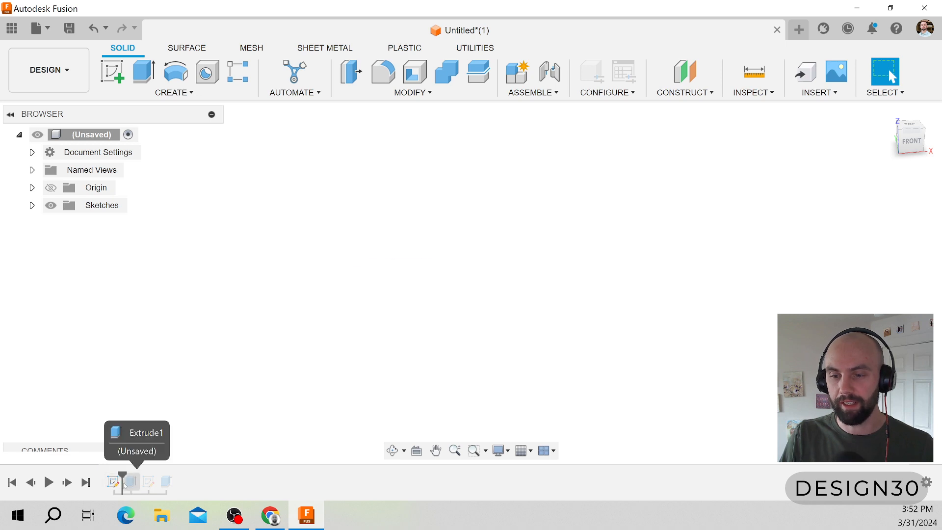
drag(122, 483, 140, 484)
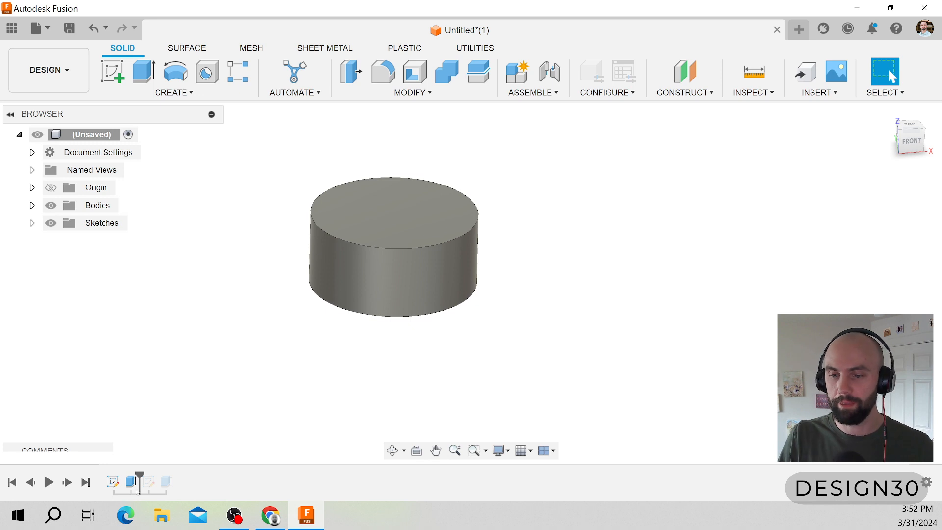
drag(139, 483, 175, 483)
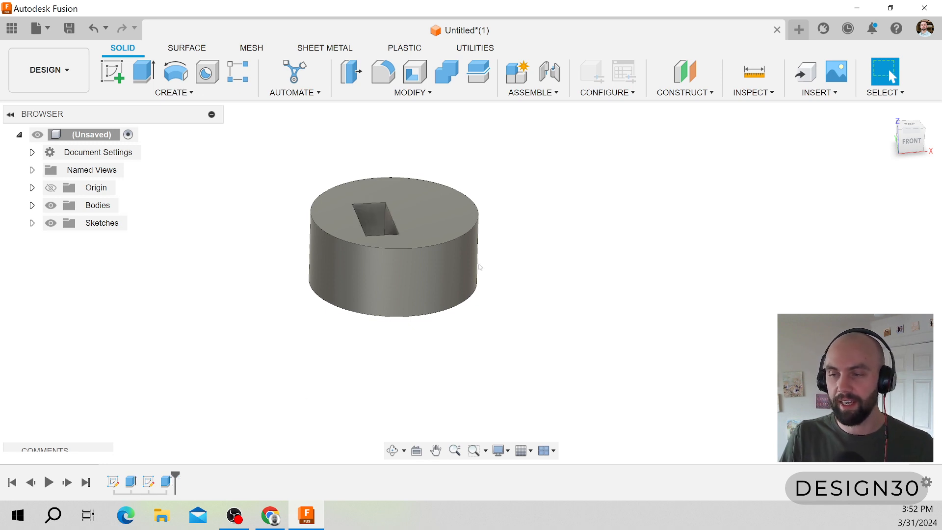
shift+middle_drag(564, 244, 522, 259)
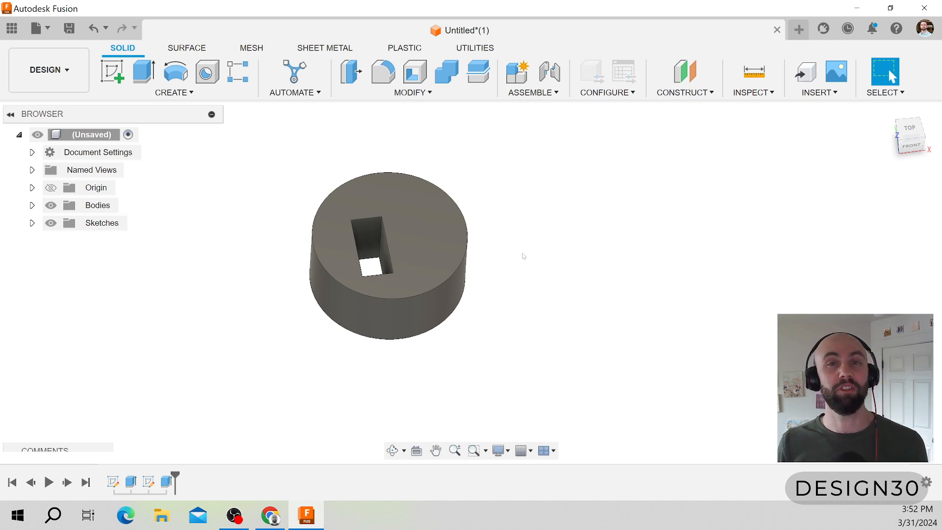